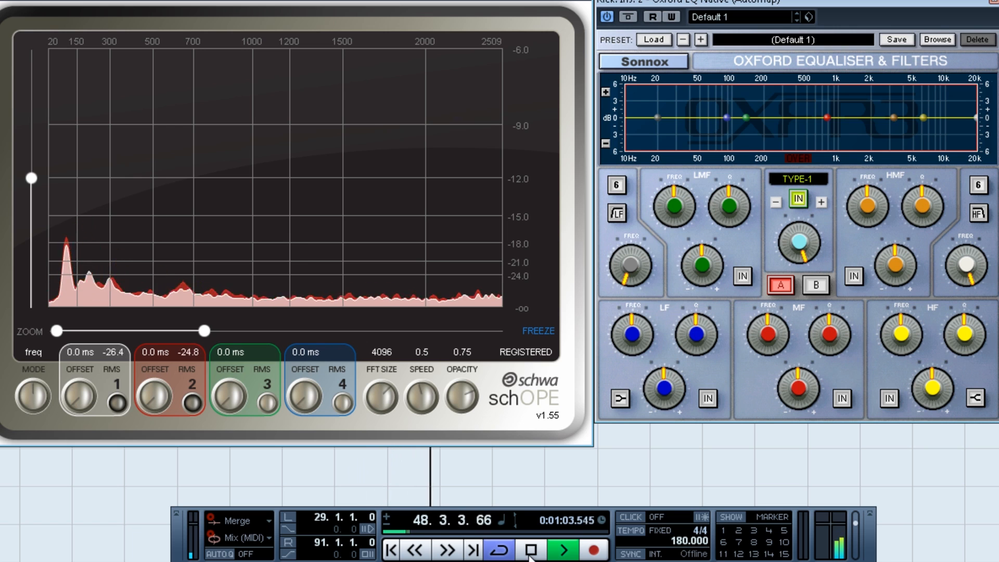
Stop playback, enable the low-frequency filter in the kick EQ and cycle through its slopes, ending on the 12 setting
{"action": "left_click", "coordinate": [531, 551]}
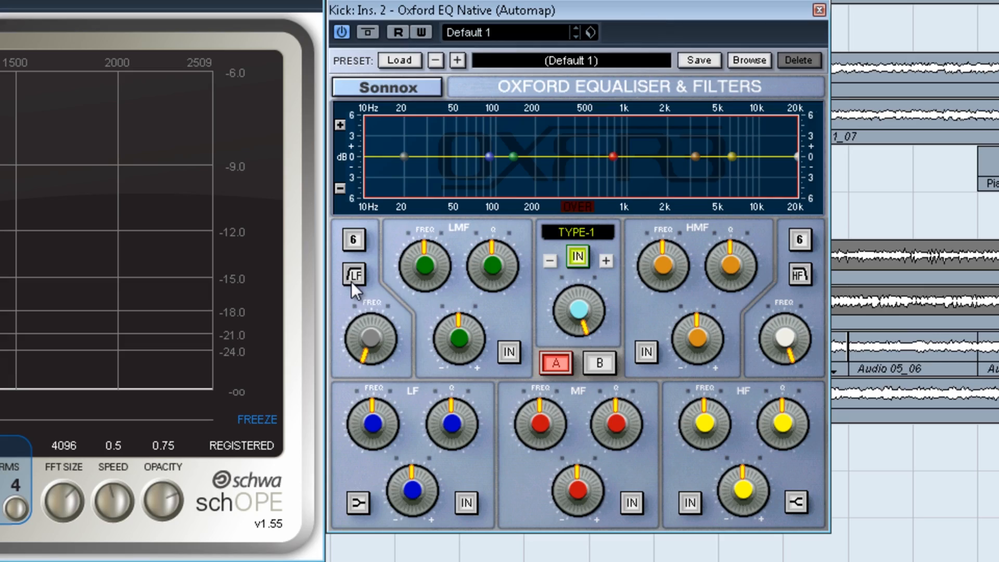
{"action": "left_click", "coordinate": [352, 275]}
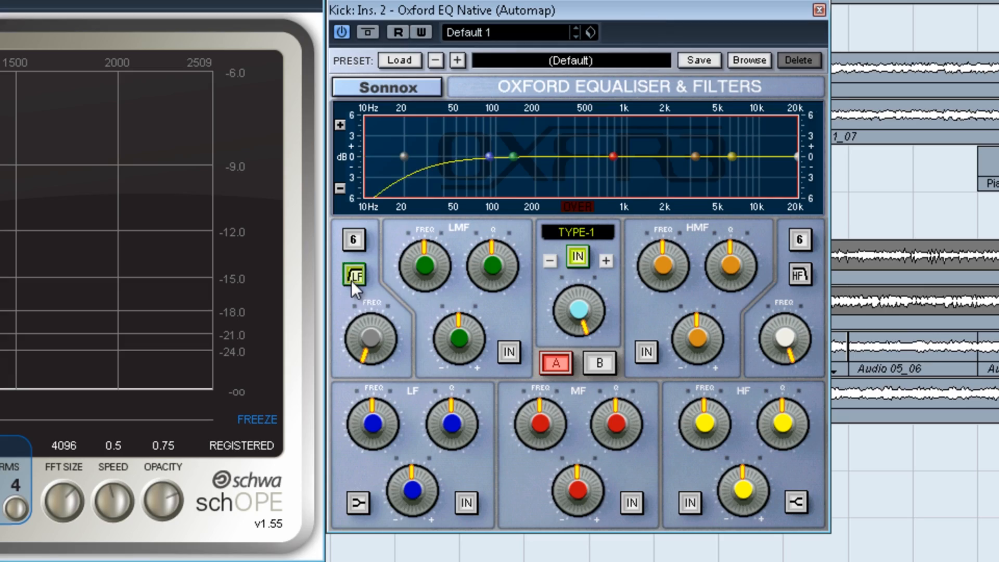
{"action": "left_click", "coordinate": [356, 246]}
{"action": "left_click", "coordinate": [356, 244]}
{"action": "left_click", "coordinate": [356, 245]}
{"action": "left_click", "coordinate": [357, 245]}
{"action": "left_click", "coordinate": [357, 244]}
{"action": "left_click", "coordinate": [357, 244]}
{"action": "left_click", "coordinate": [357, 245]}
{"action": "left_click", "coordinate": [356, 245]}
{"action": "left_click", "coordinate": [356, 244]}
{"action": "left_click", "coordinate": [356, 244]}
{"action": "left_click", "coordinate": [357, 244]}
{"action": "left_click", "coordinate": [358, 245]}
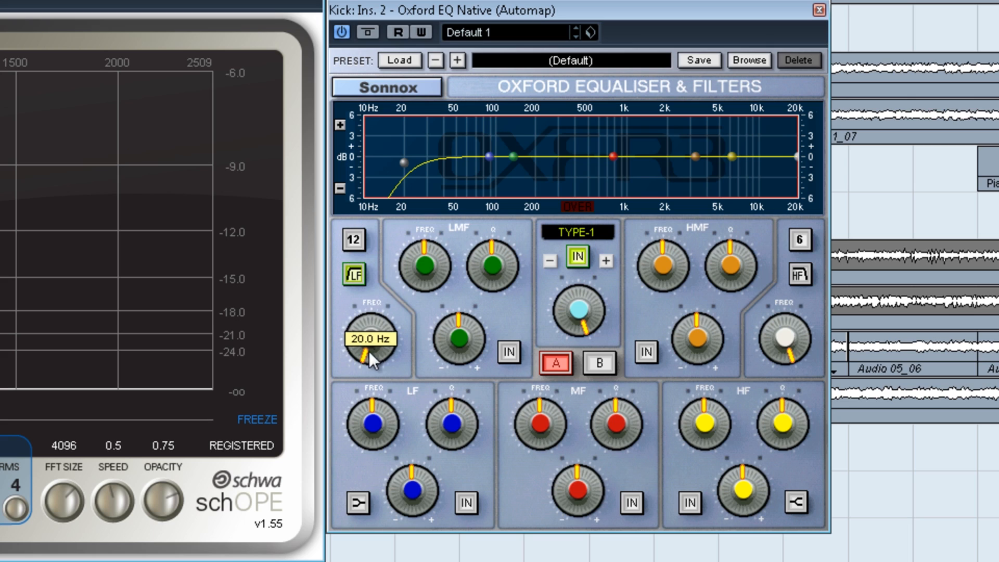
Sweep the low-frequency filter's cutoff up from 20 Hz past 137 Hz while listening to the kick
{"action": "mouse_move", "coordinate": [363, 359]}
{"action": "left_mouse_down"}
{"action": "mouse_move", "coordinate": [363, 338]}
{"action": "mouse_move", "coordinate": [362, 370]}
{"action": "left_mouse_up"}
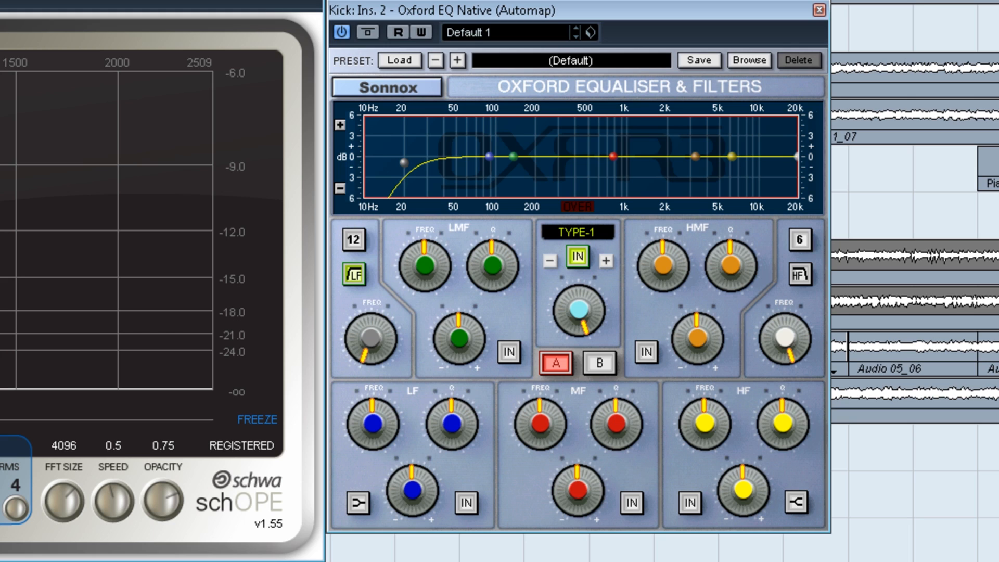
{"action": "left_click_drag", "start_coordinate": [367, 358], "coordinate": [352, 210]}
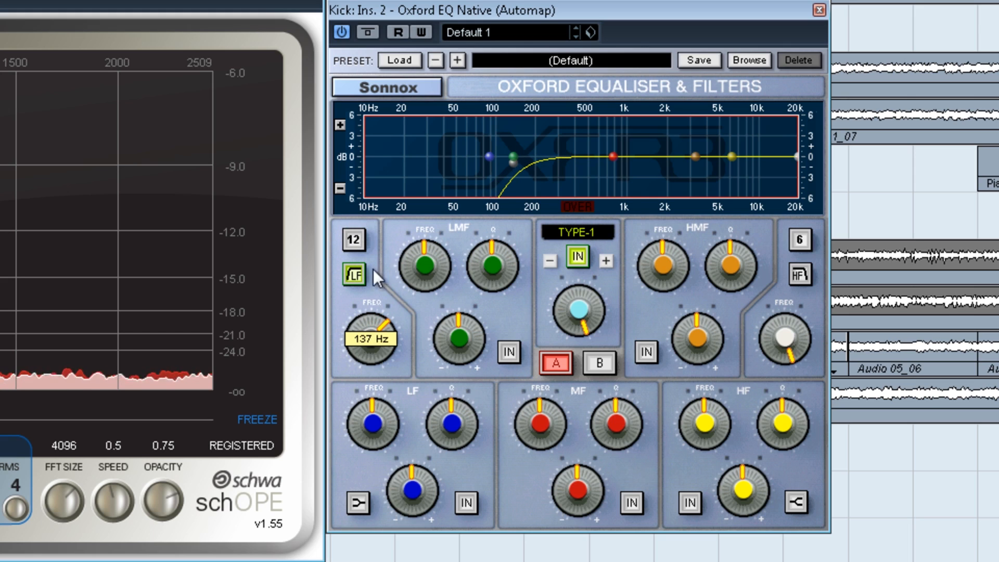
{"action": "left_click_drag", "start_coordinate": [389, 324], "coordinate": [384, 218]}
{"action": "mouse_move", "coordinate": [374, 351]}
{"action": "left_click_drag", "start_coordinate": [376, 354], "coordinate": [343, 383]}
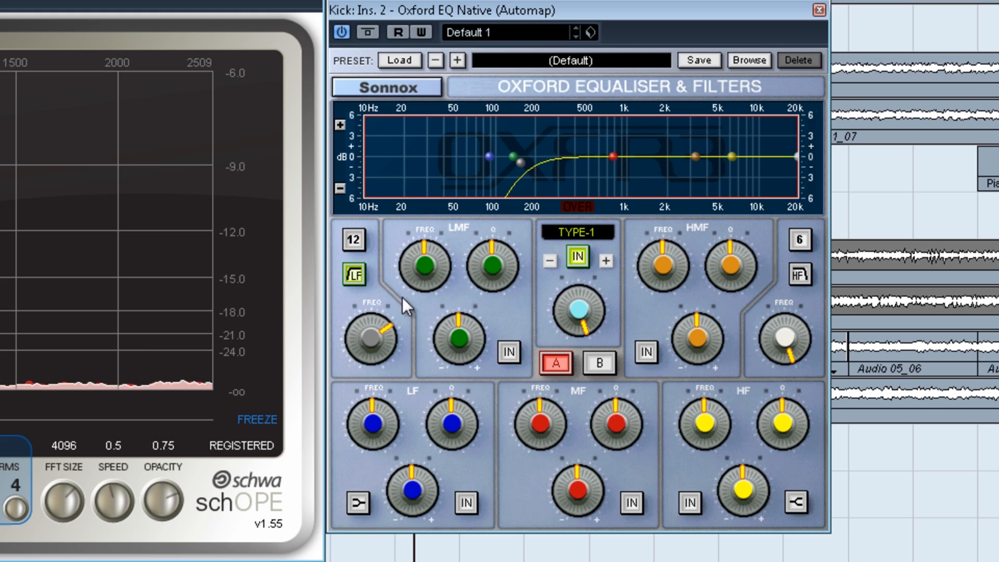
Set the low-frequency filter's slope to 6 and adjust its cutoff to about 218 Hz
{"action": "left_click", "coordinate": [358, 247]}
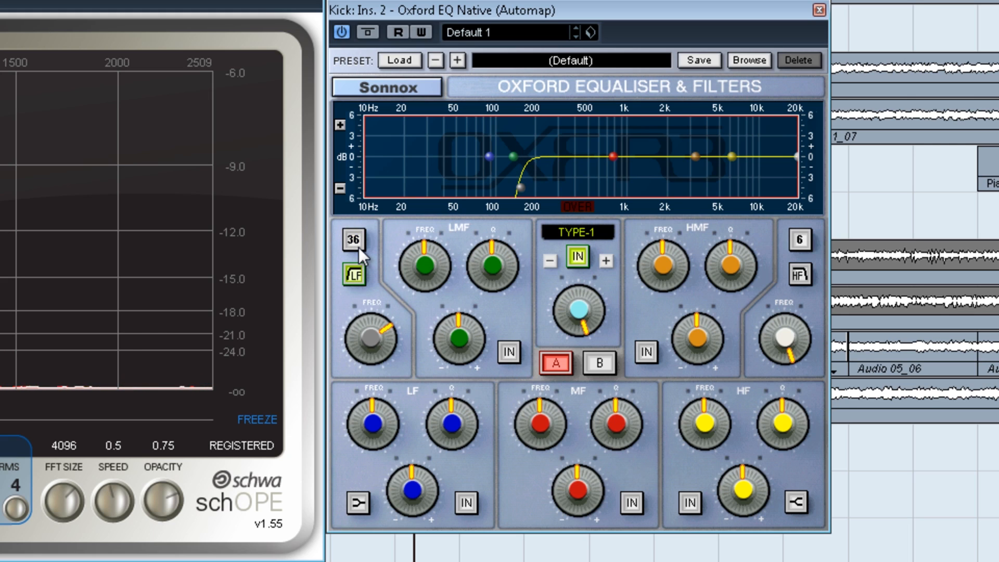
{"action": "left_click", "coordinate": [358, 247]}
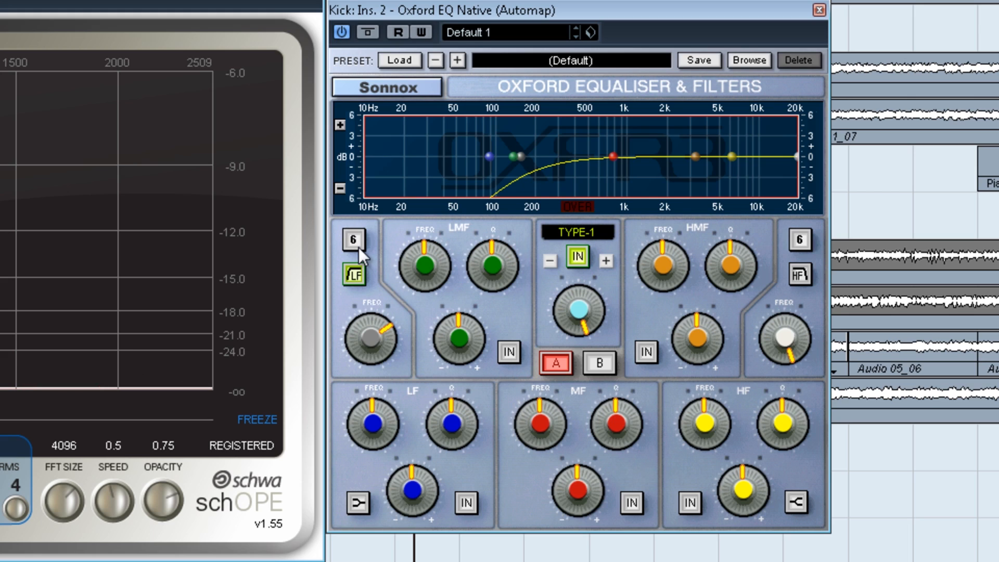
{"action": "mouse_move", "coordinate": [392, 346]}
{"action": "left_click_drag", "start_coordinate": [387, 334], "coordinate": [388, 288]}
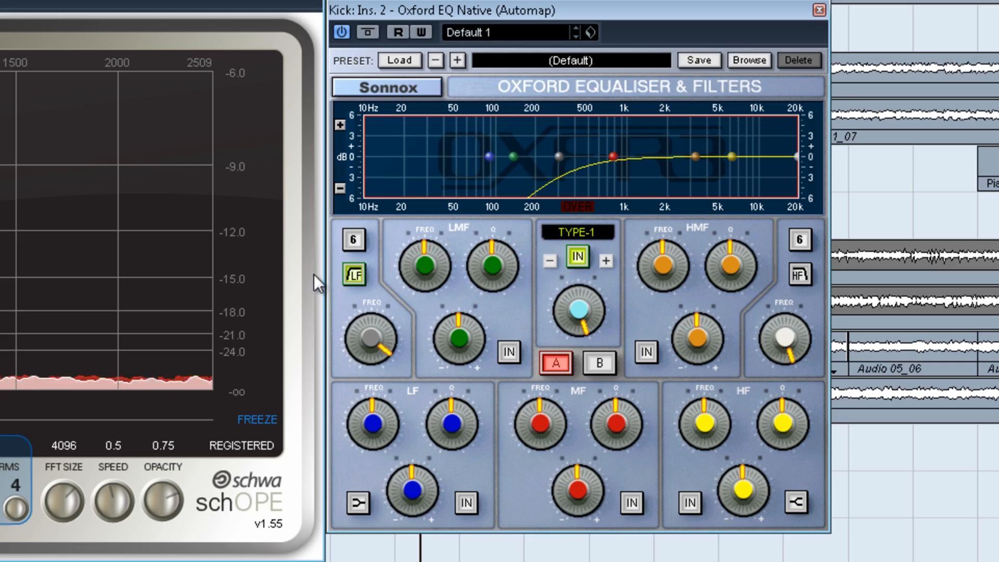
{"action": "mouse_move", "coordinate": [389, 352]}
{"action": "mouse_move", "coordinate": [389, 353]}
{"action": "left_mouse_down"}
{"action": "mouse_move", "coordinate": [366, 398]}
{"action": "mouse_move", "coordinate": [371, 355]}
{"action": "left_mouse_up"}
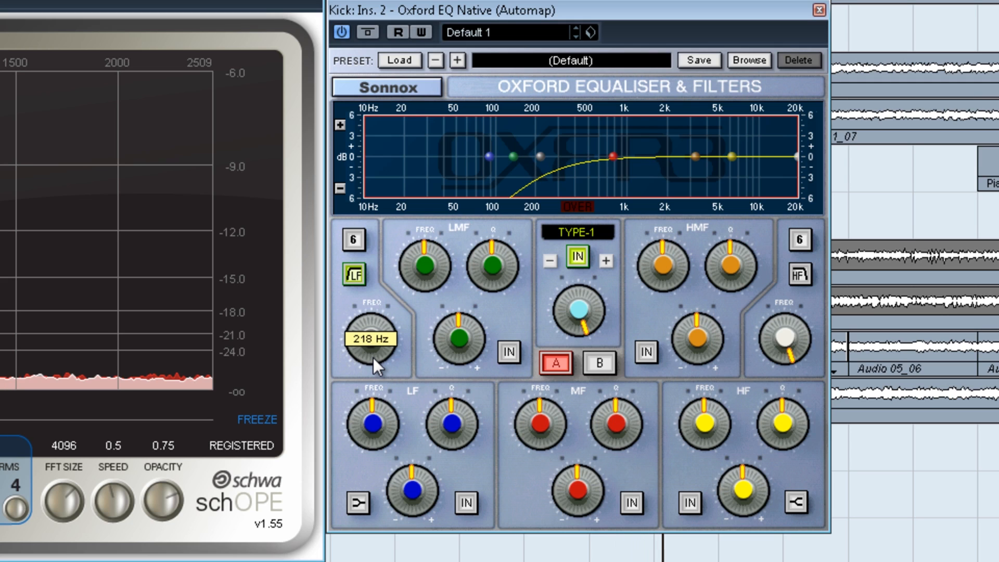
Compare the kick with the EQ bypassed and active, and fine-tune the low-frequency filter's cutoff to slightly below 215 Hz
{"action": "left_click", "coordinate": [370, 32]}
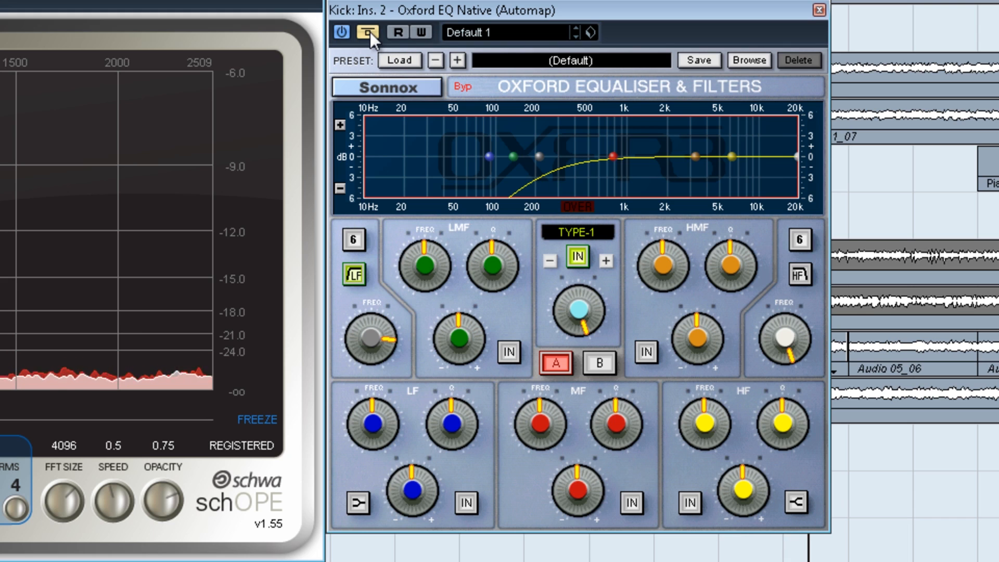
{"action": "left_click", "coordinate": [370, 32]}
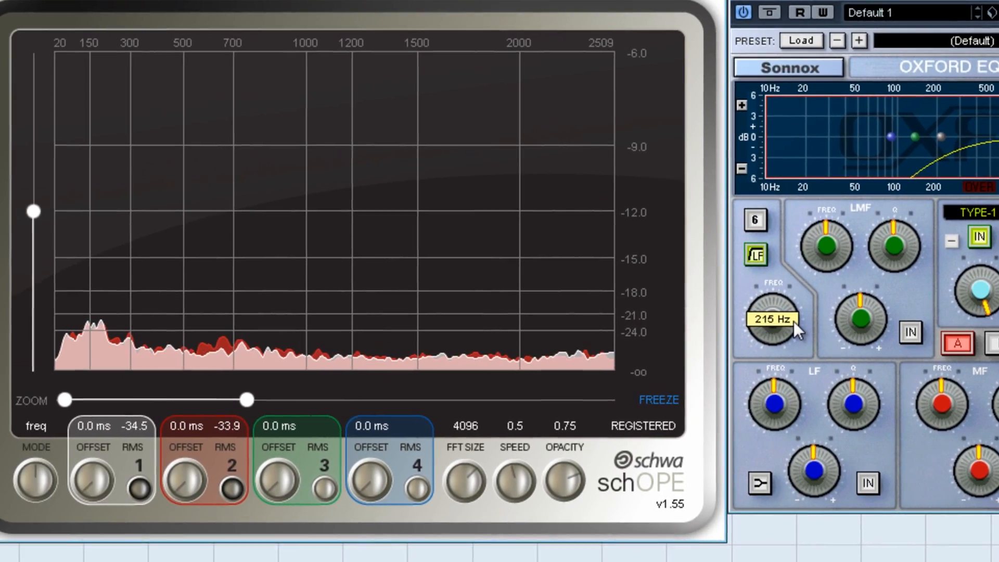
{"action": "left_click_drag", "start_coordinate": [794, 321], "coordinate": [787, 327]}
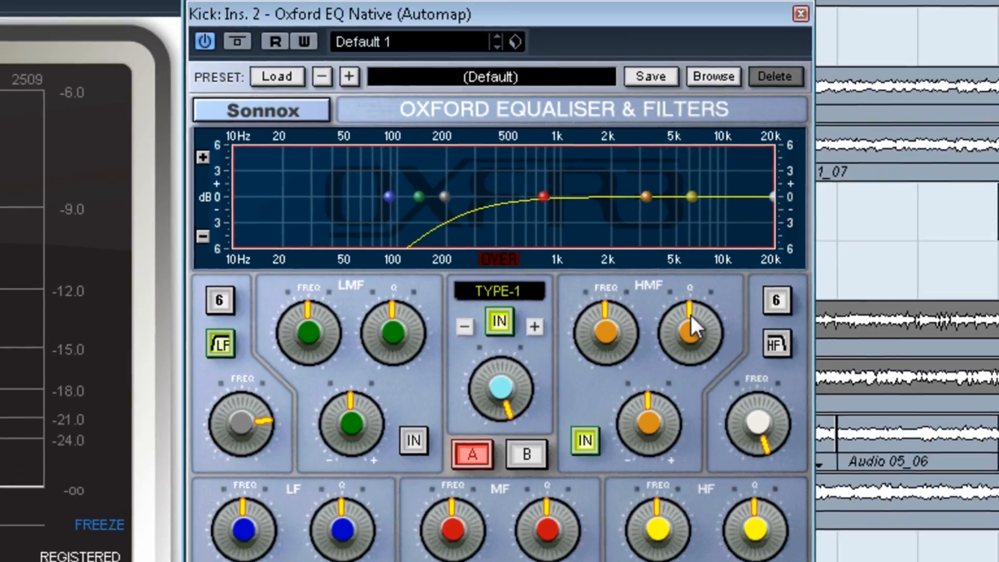
Narrow the HMF band's Q to its tightest setting and boost its gain to +20.0 dB
{"action": "left_click_drag", "start_coordinate": [689, 314], "coordinate": [658, 516]}
{"action": "left_click_drag", "start_coordinate": [647, 416], "coordinate": [643, 347]}
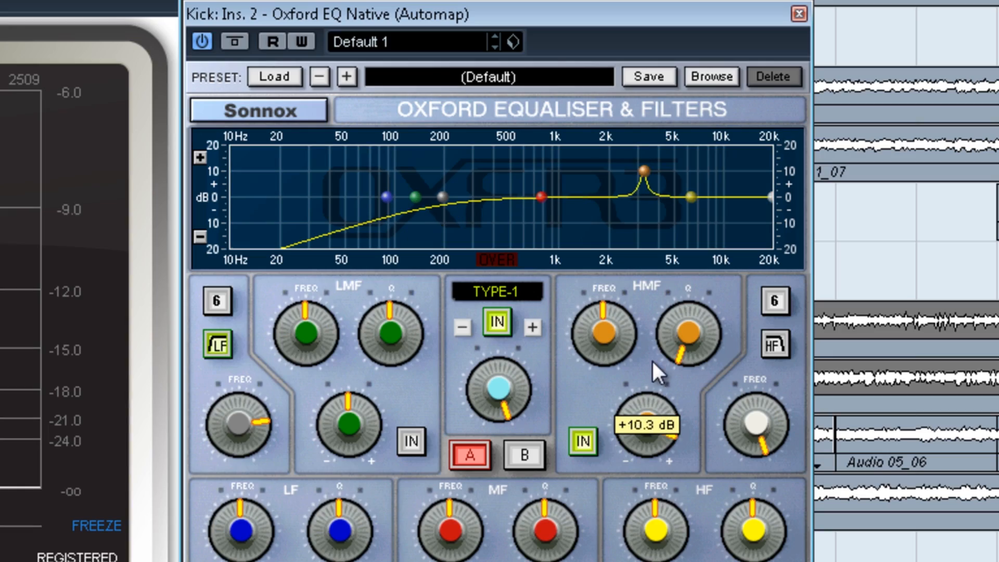
{"action": "left_click_drag", "start_coordinate": [659, 367], "coordinate": [653, 336]}
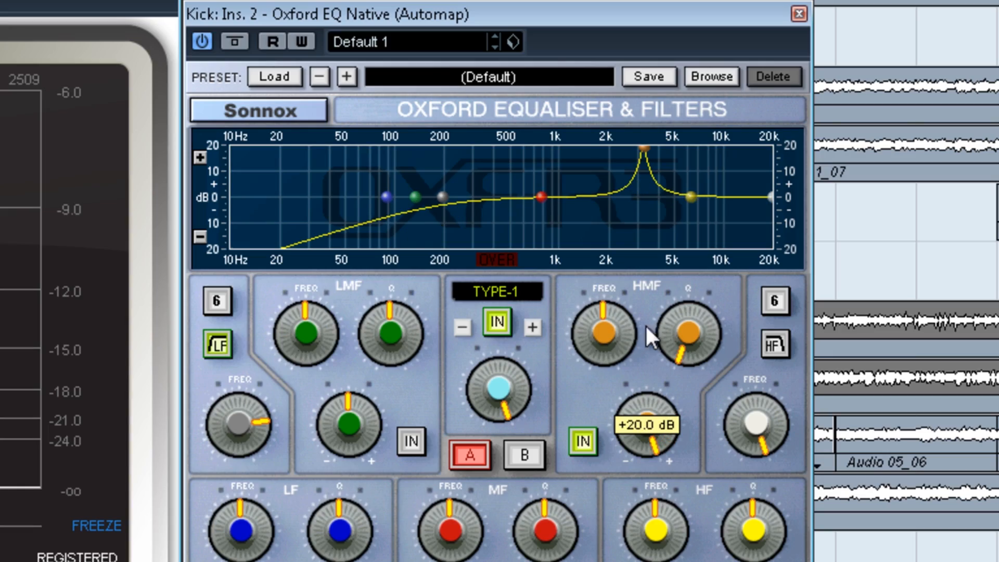
{"action": "mouse_move", "coordinate": [659, 450]}
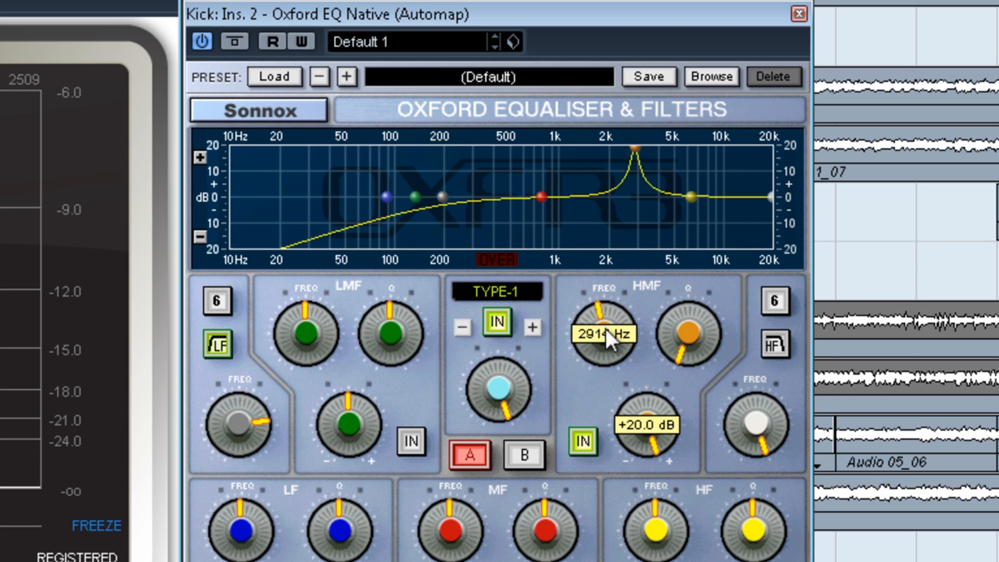
Sweep the boosted HMF band across the spectrum, settle it at about 3.5 kHz and cut it by about 6 dB
{"action": "left_click_drag", "start_coordinate": [606, 329], "coordinate": [575, 391]}
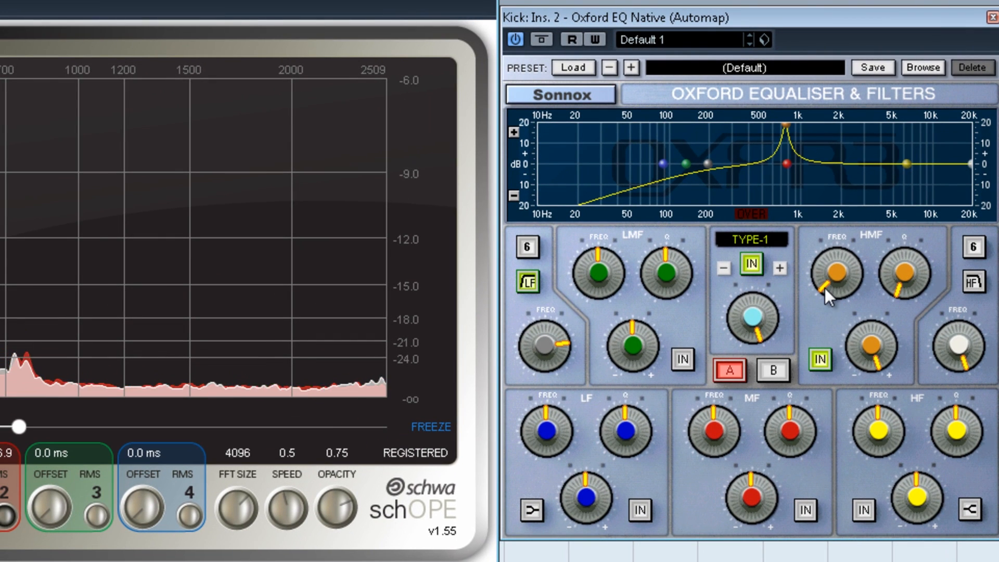
{"action": "left_click_drag", "start_coordinate": [824, 288], "coordinate": [826, 200]}
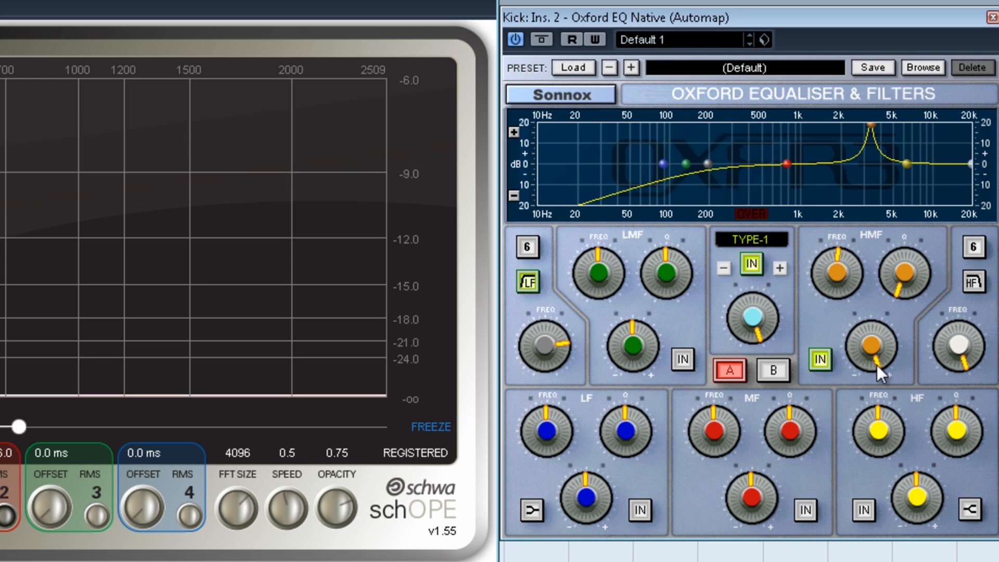
{"action": "left_click_drag", "start_coordinate": [876, 364], "coordinate": [888, 471]}
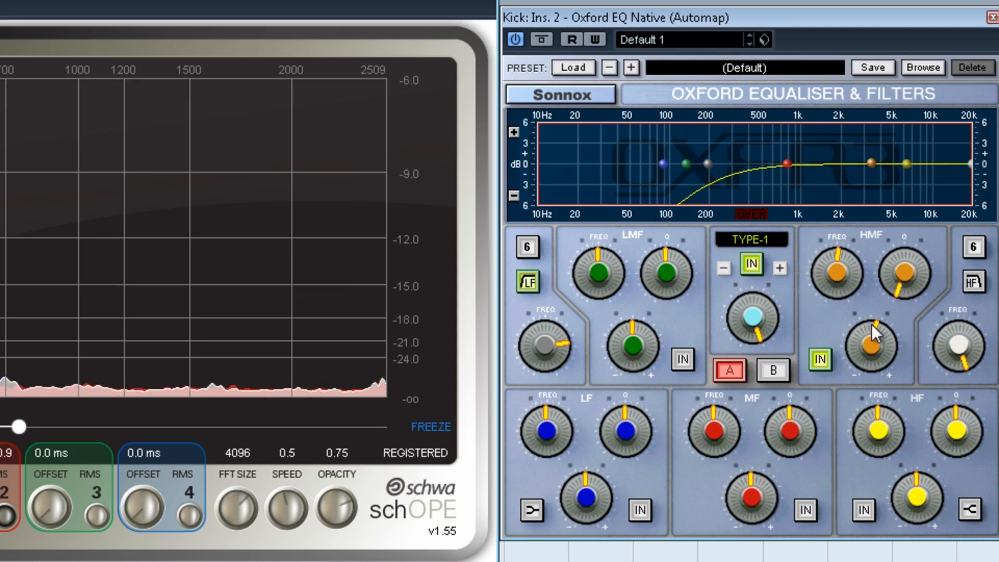
{"action": "mouse_move", "coordinate": [876, 341]}
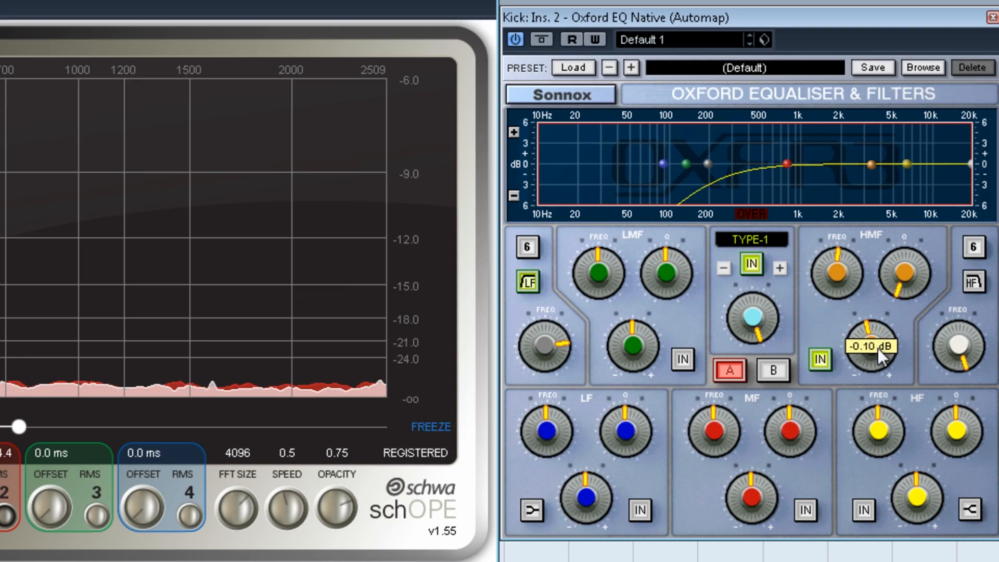
{"action": "left_click_drag", "start_coordinate": [882, 363], "coordinate": [885, 407]}
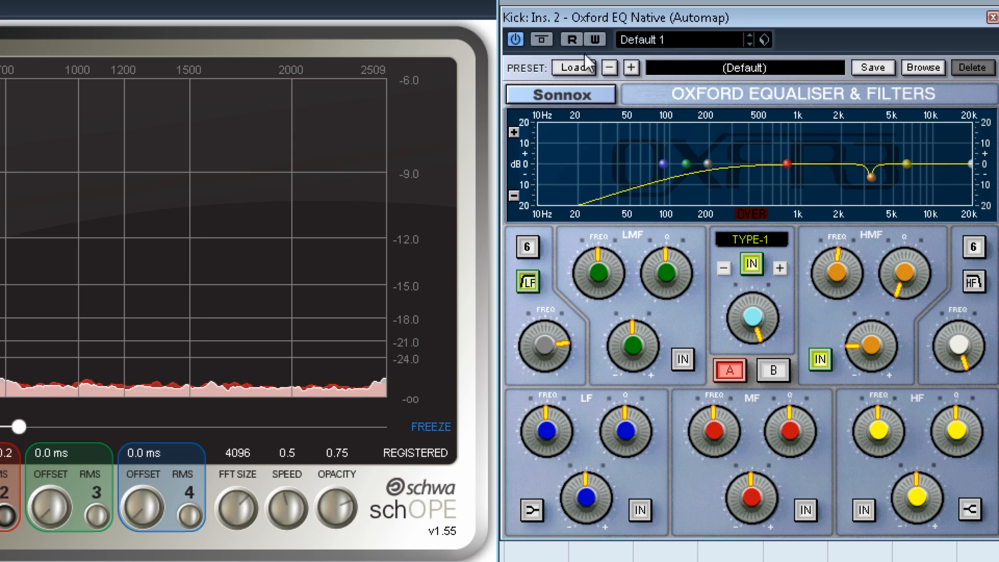
Compare the kick with the low-frequency filter and HMF cut bypassed and active
{"action": "left_click", "coordinate": [541, 41]}
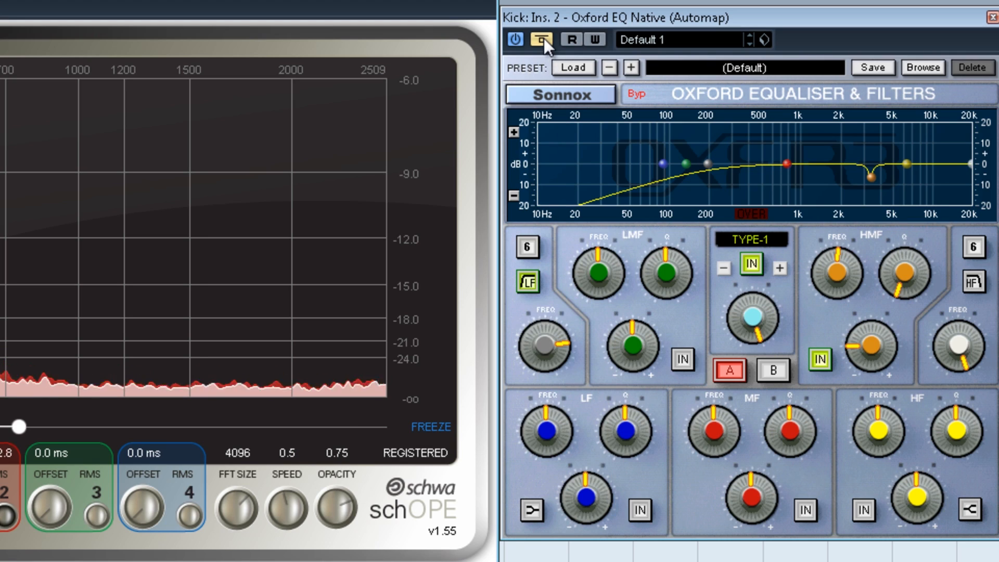
{"action": "left_click", "coordinate": [544, 38]}
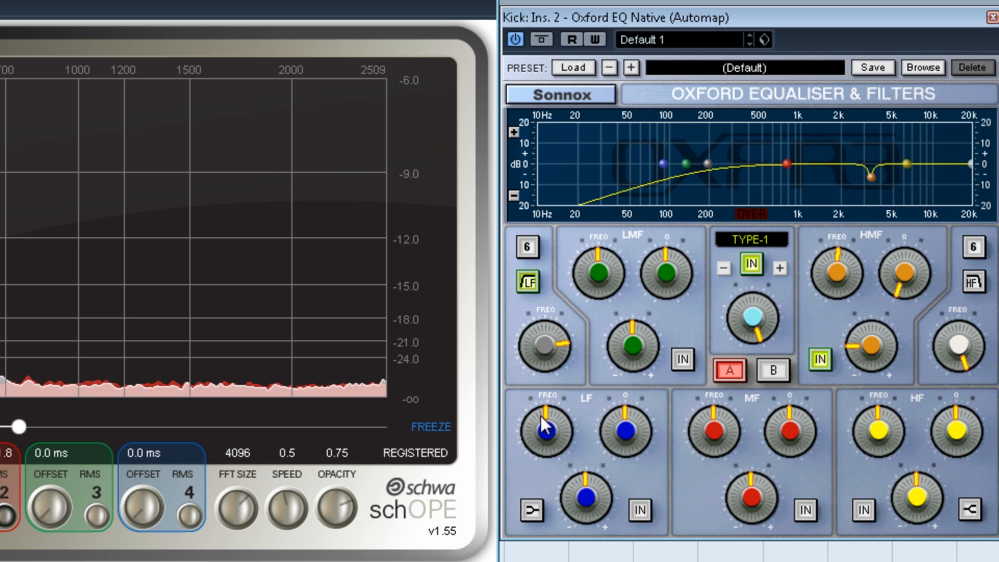
{"action": "left_click", "coordinate": [543, 353]}
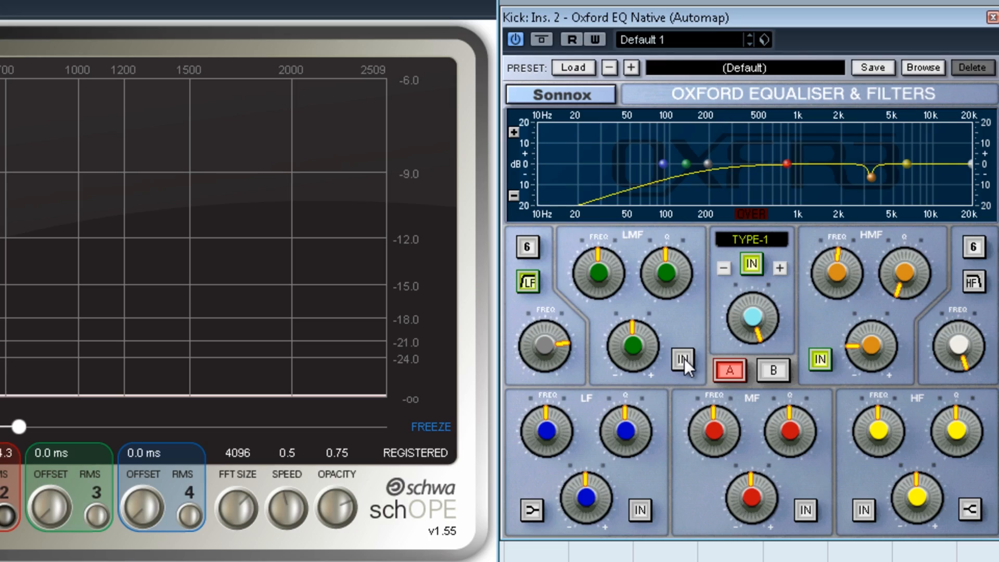
Set the LMF band to a Q of 16.0 with +20.0 dB gain and sweep its frequency to 196 Hz
{"action": "mouse_move", "coordinate": [668, 252]}
{"action": "left_click_drag", "start_coordinate": [666, 279], "coordinate": [653, 386]}
{"action": "left_click_drag", "start_coordinate": [635, 329], "coordinate": [629, 200]}
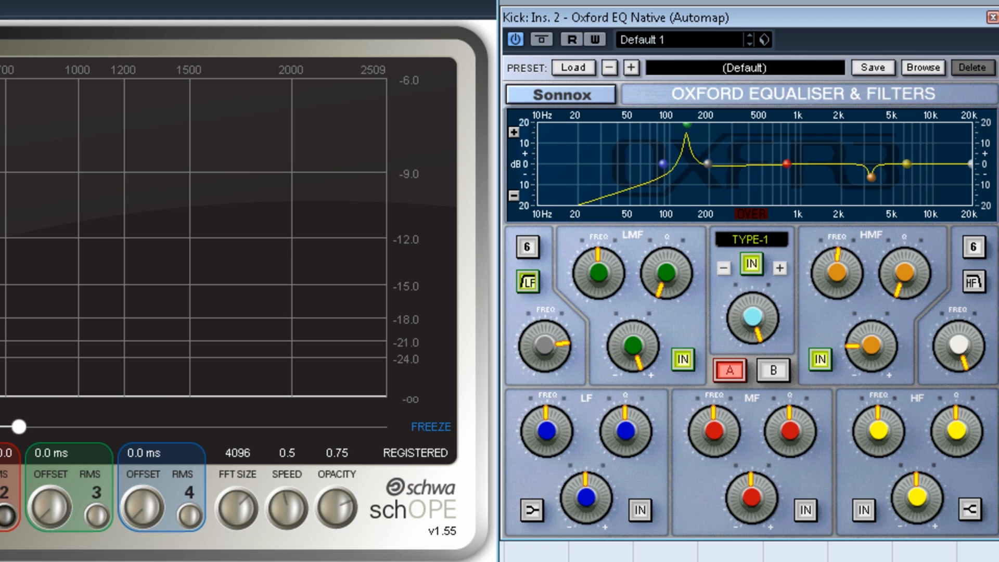
{"action": "mouse_move", "coordinate": [598, 264]}
{"action": "mouse_move", "coordinate": [597, 255]}
{"action": "left_mouse_down"}
{"action": "mouse_move", "coordinate": [606, 186]}
{"action": "mouse_move", "coordinate": [600, 312]}
{"action": "mouse_move", "coordinate": [606, 240]}
{"action": "left_mouse_up"}
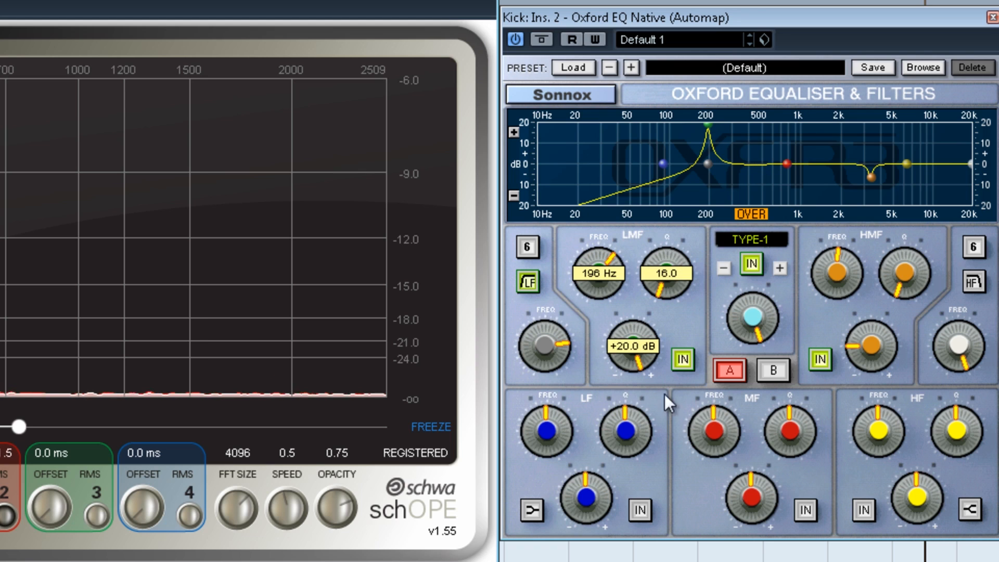
Lower the LMF band's Q to 11.1 and cut its gain to -7.59 dB
{"action": "scroll", "coordinate": [650, 273], "scroll_direction": "down", "scroll_amount": 5}
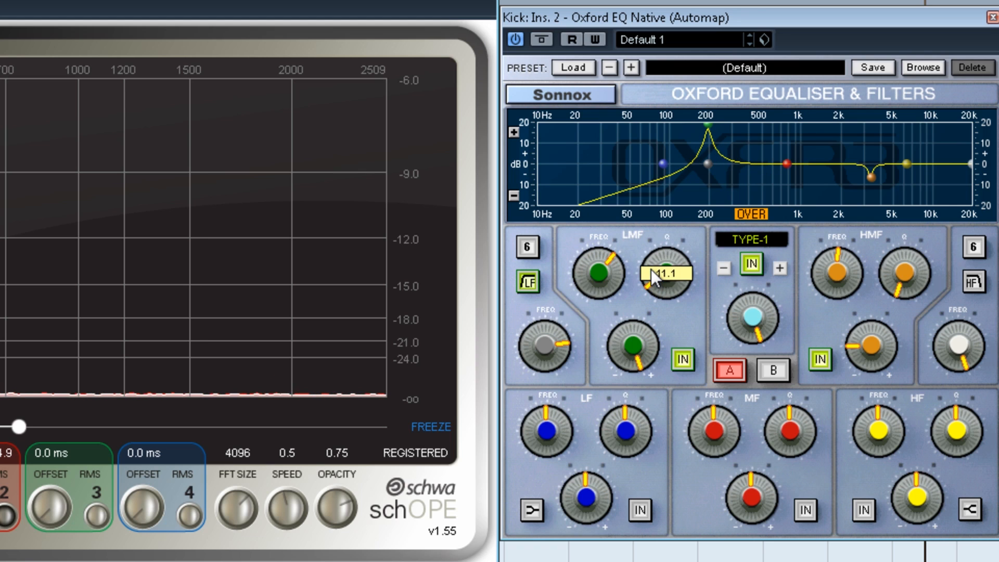
{"action": "left_click_drag", "start_coordinate": [647, 375], "coordinate": [646, 422]}
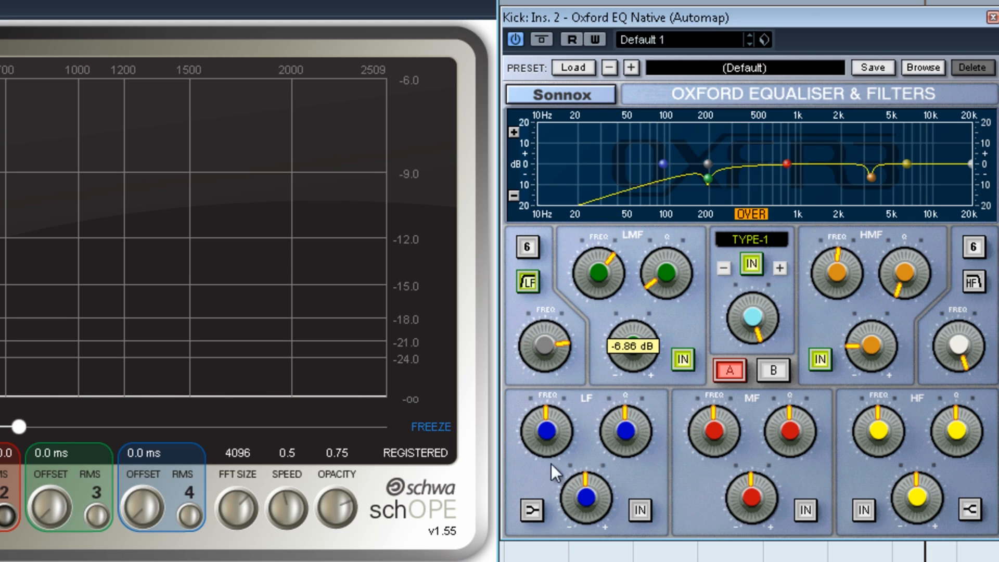
{"action": "key", "text": "space"}
{"action": "left_click_drag", "start_coordinate": [617, 349], "coordinate": [617, 355]}
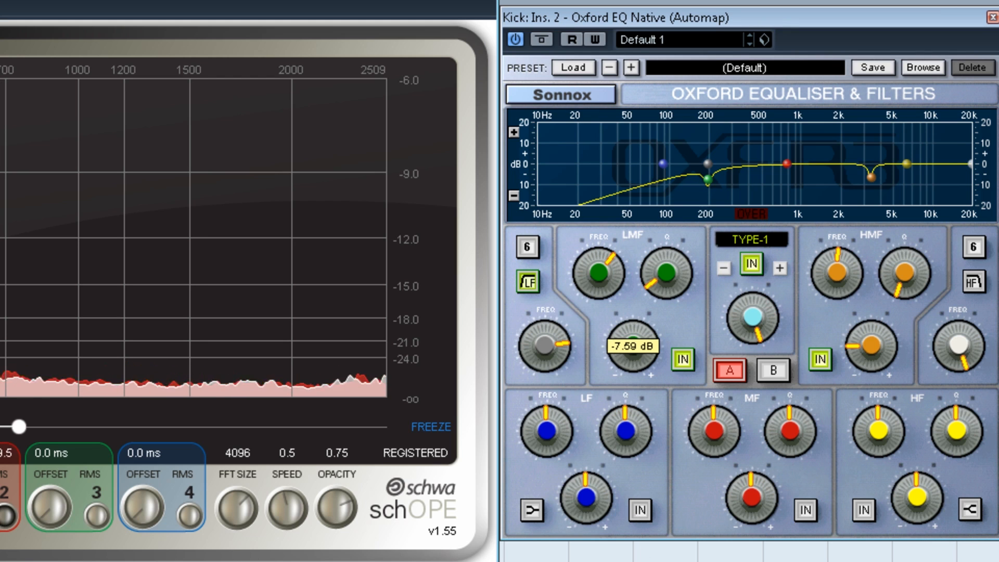
Toggle the EQ bypass to compare the kick with and without both band cuts, leaving the EQ active
{"action": "left_click", "coordinate": [538, 34]}
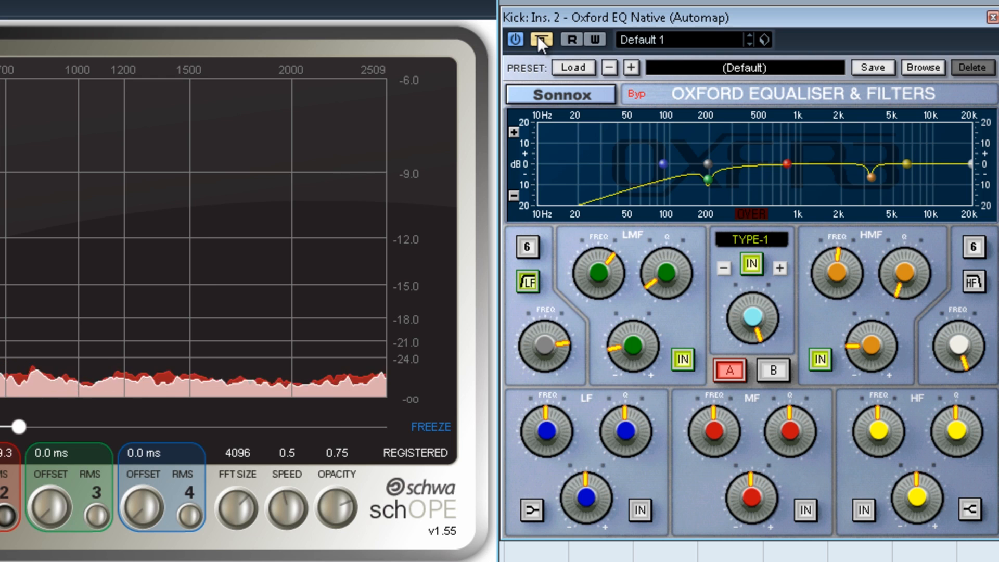
{"action": "left_click", "coordinate": [538, 36]}
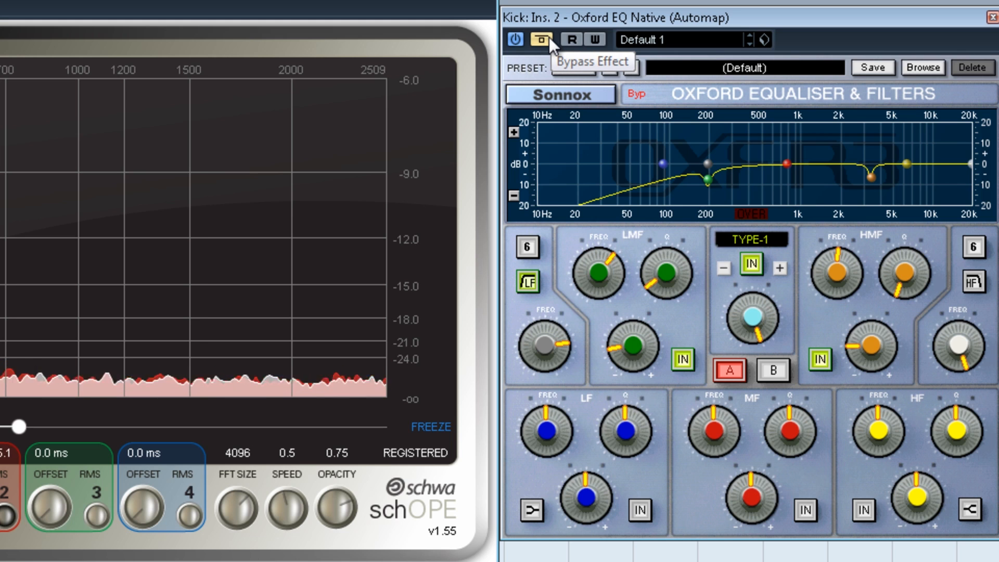
{"action": "left_click", "coordinate": [548, 38]}
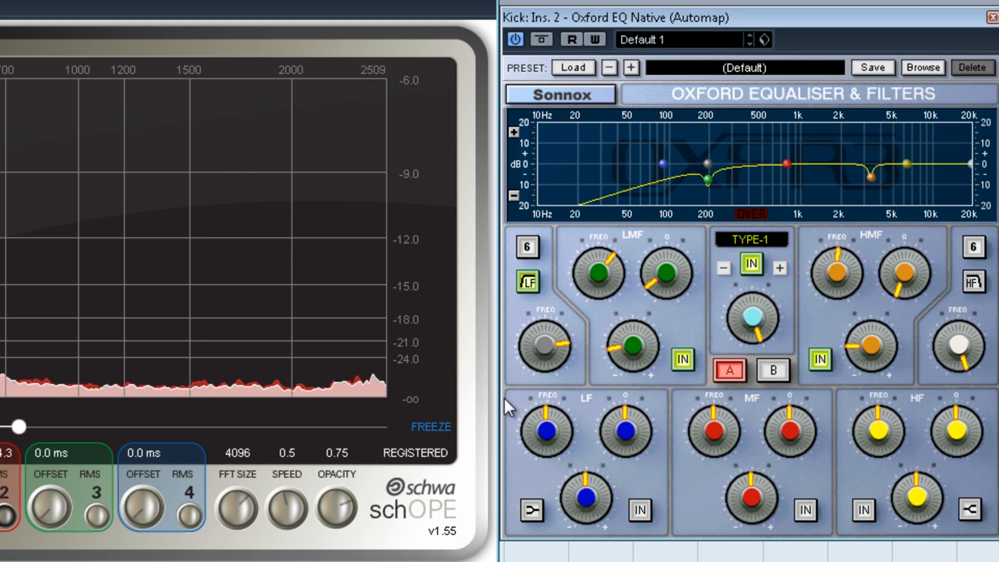